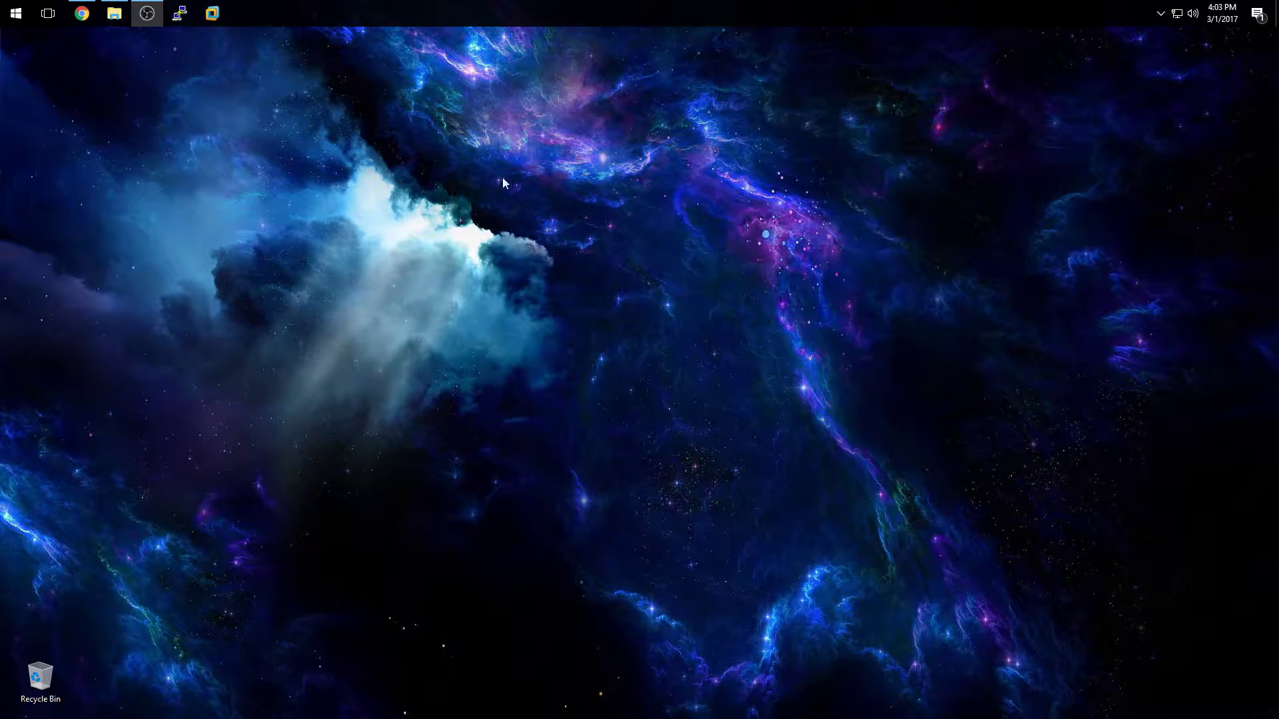
- Search 'cmd' from the Start menu and launch Command Prompt
{"action": "left_click", "coordinate": [13, 16]}
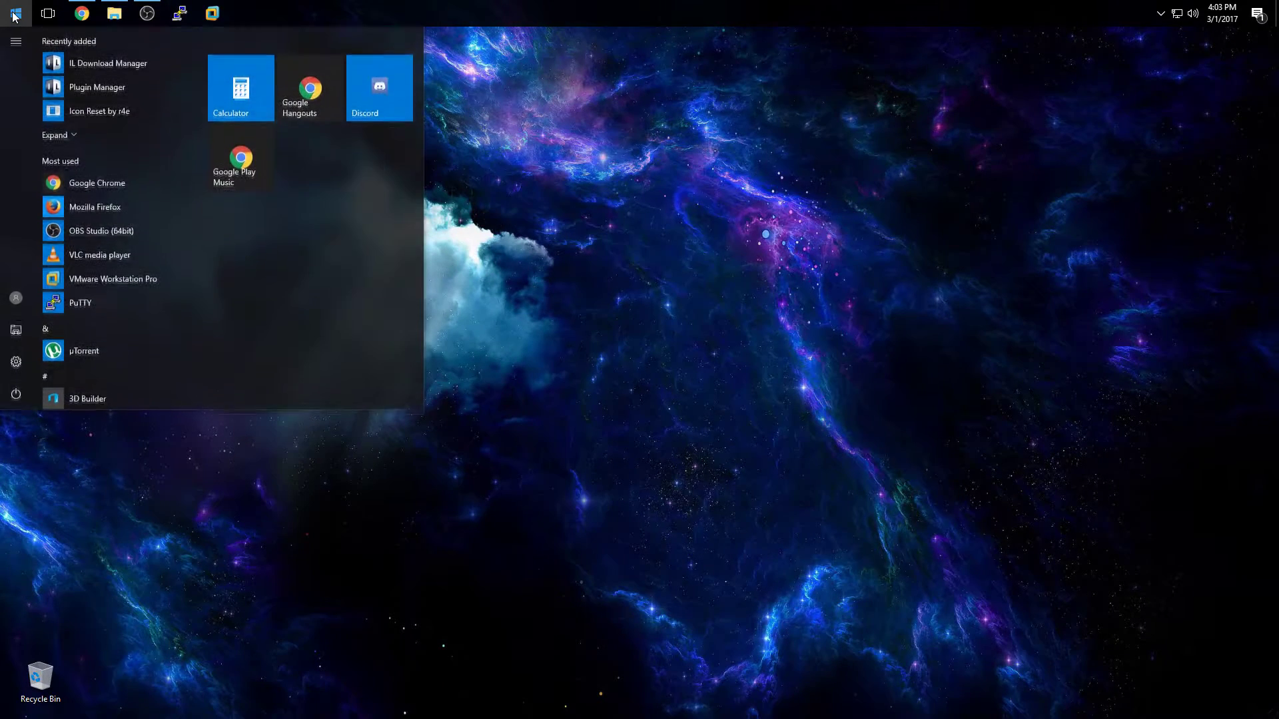
{"action": "type", "text": "cmd"}
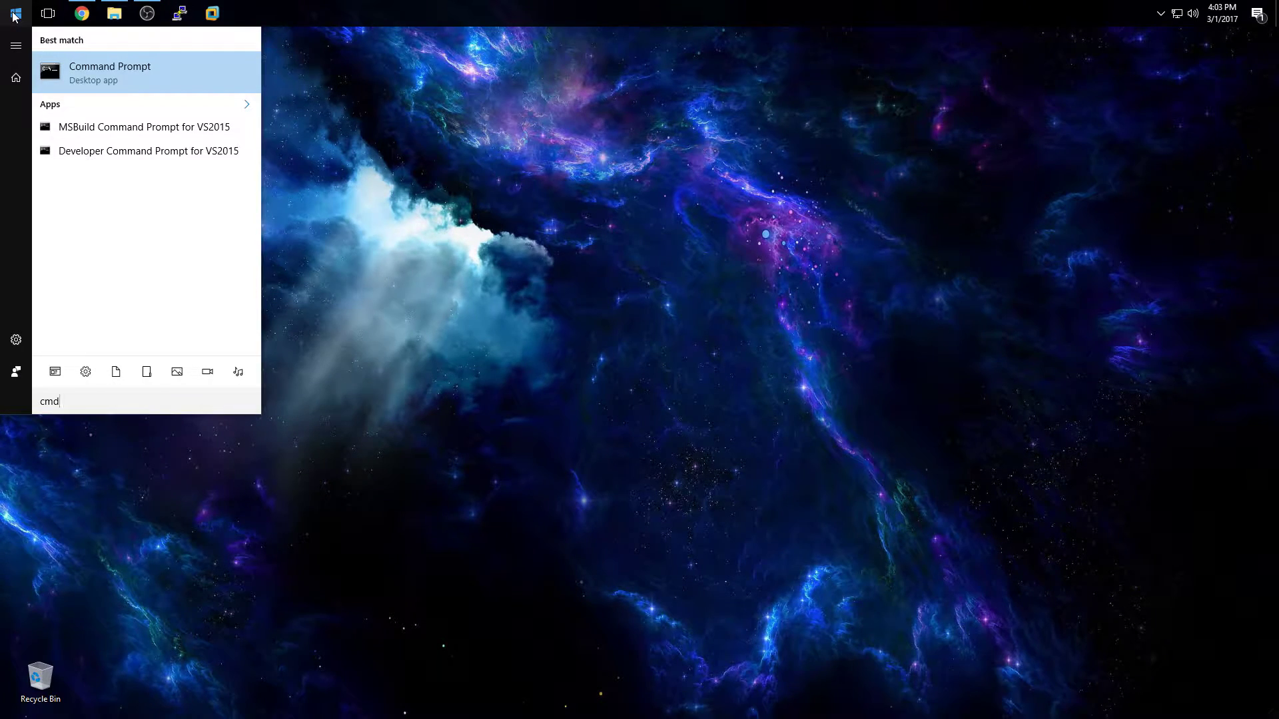
{"action": "key", "text": "Return"}
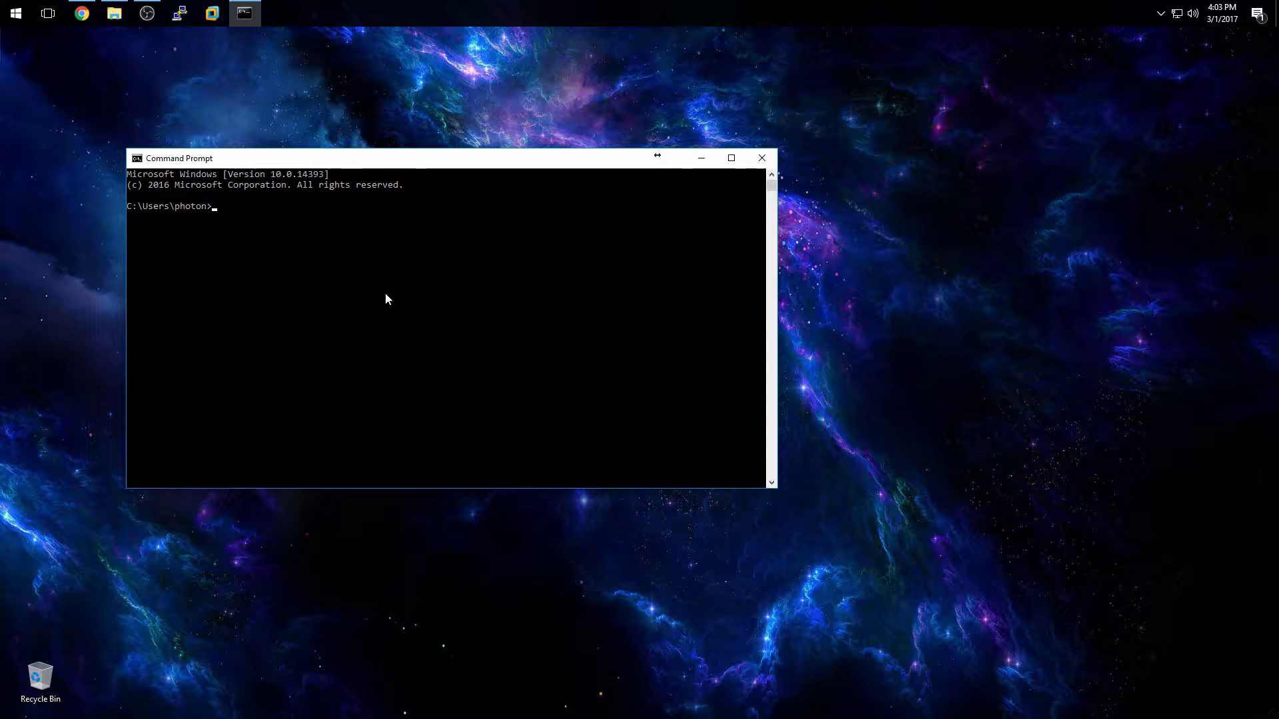
- Run ipconfig and scroll through the adapter output
{"action": "type", "text": "ipconfig"}
{"action": "key", "text": "Return"}
{"action": "scroll", "coordinate": [429, 306], "scroll_direction": "up", "scroll_amount": 7}
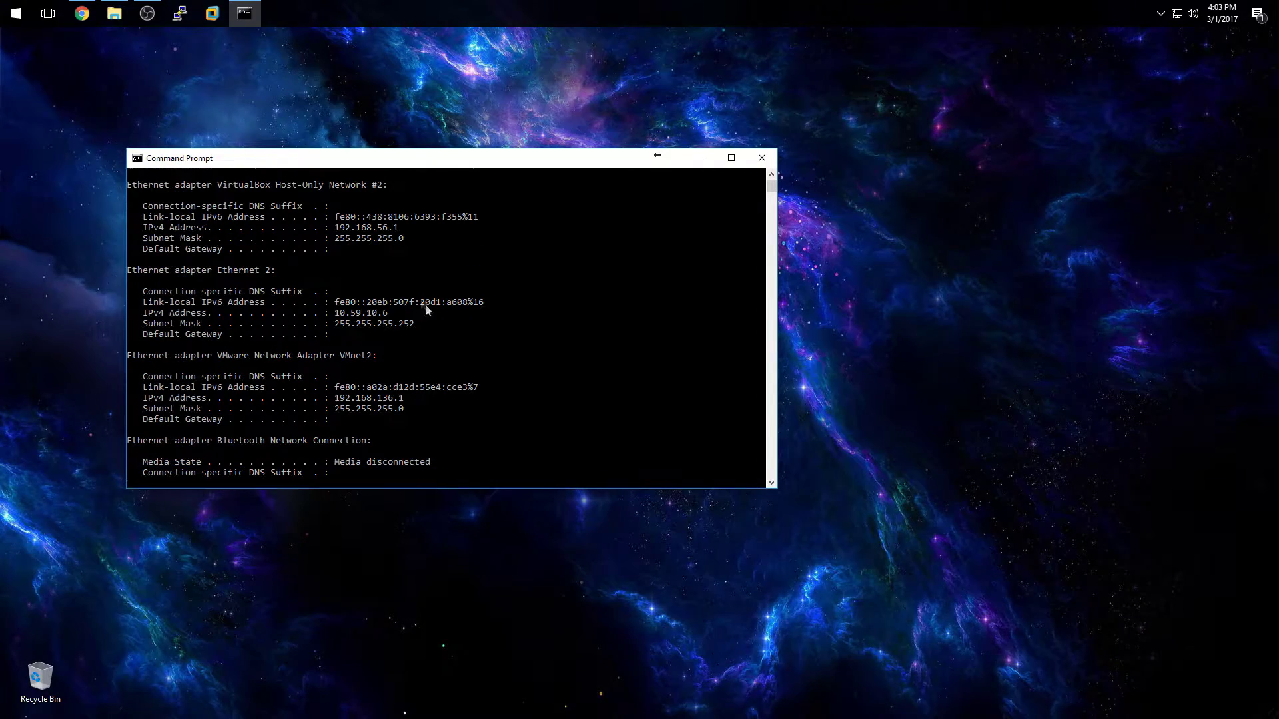
{"action": "scroll", "coordinate": [419, 304], "scroll_direction": "up", "scroll_amount": 5}
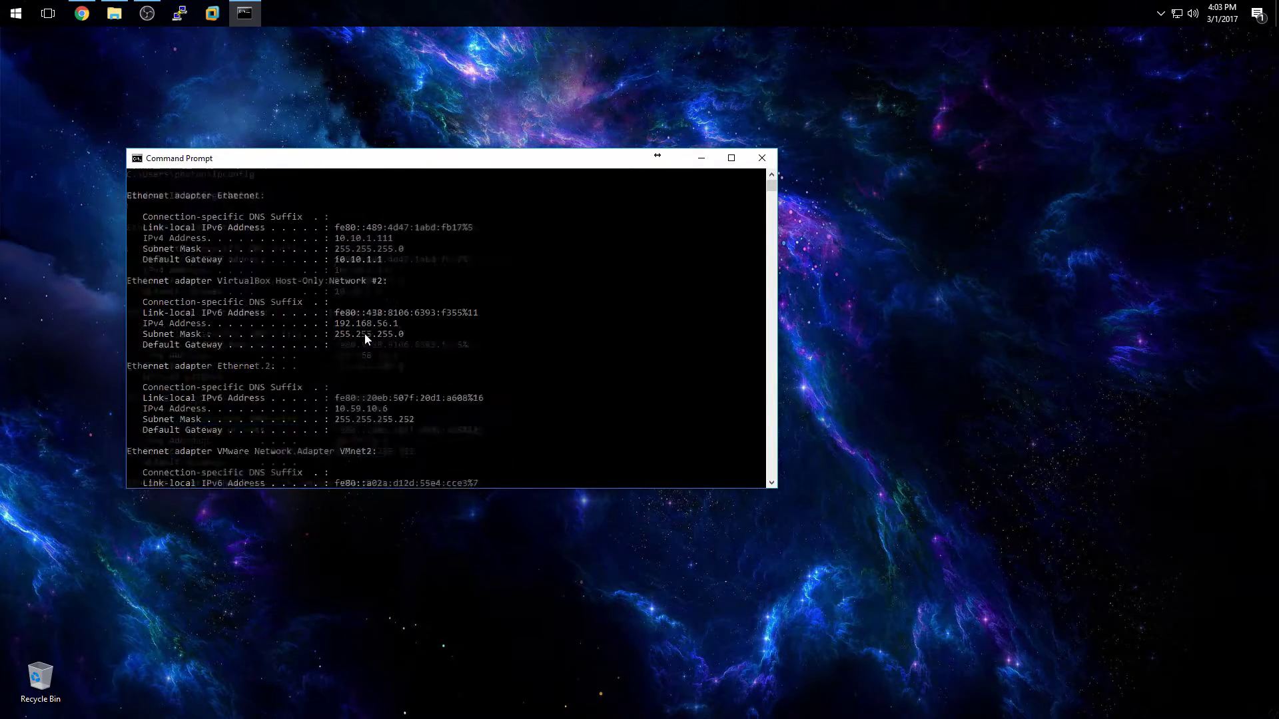
{"action": "scroll", "coordinate": [365, 336], "scroll_direction": "down", "scroll_amount": 1}
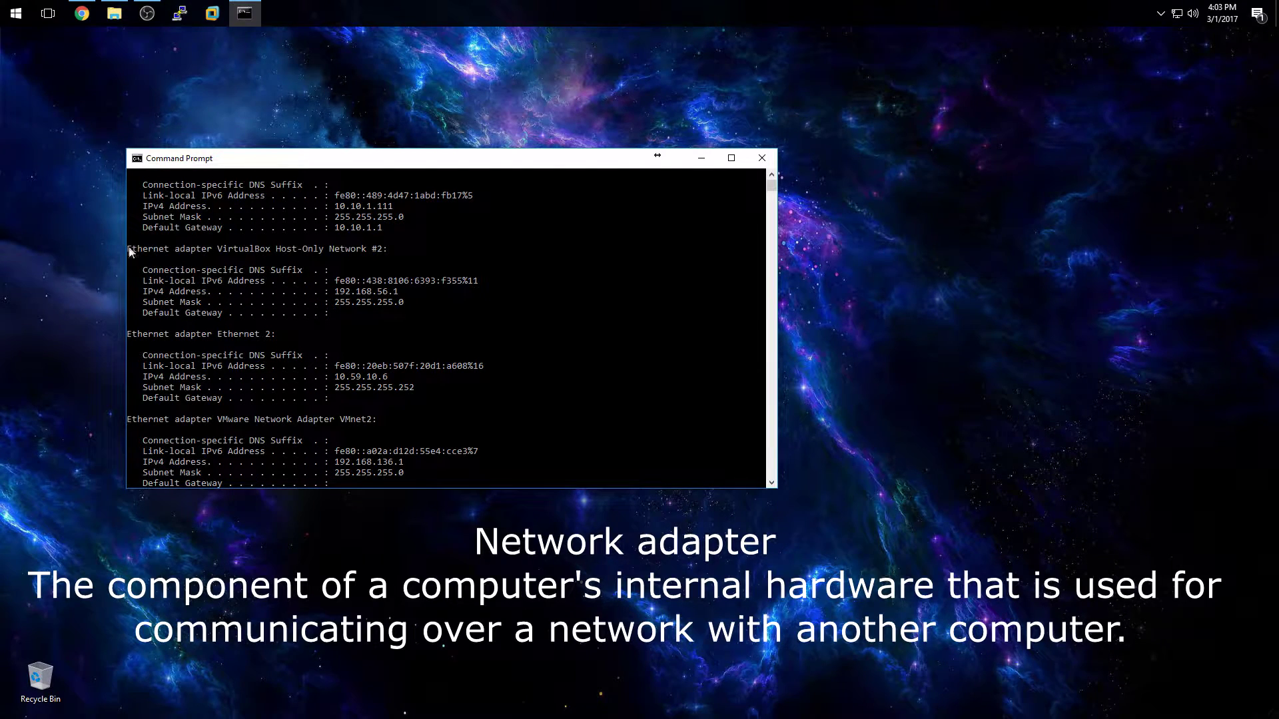
{"action": "scroll", "coordinate": [256, 259], "scroll_direction": "up", "scroll_amount": 1}
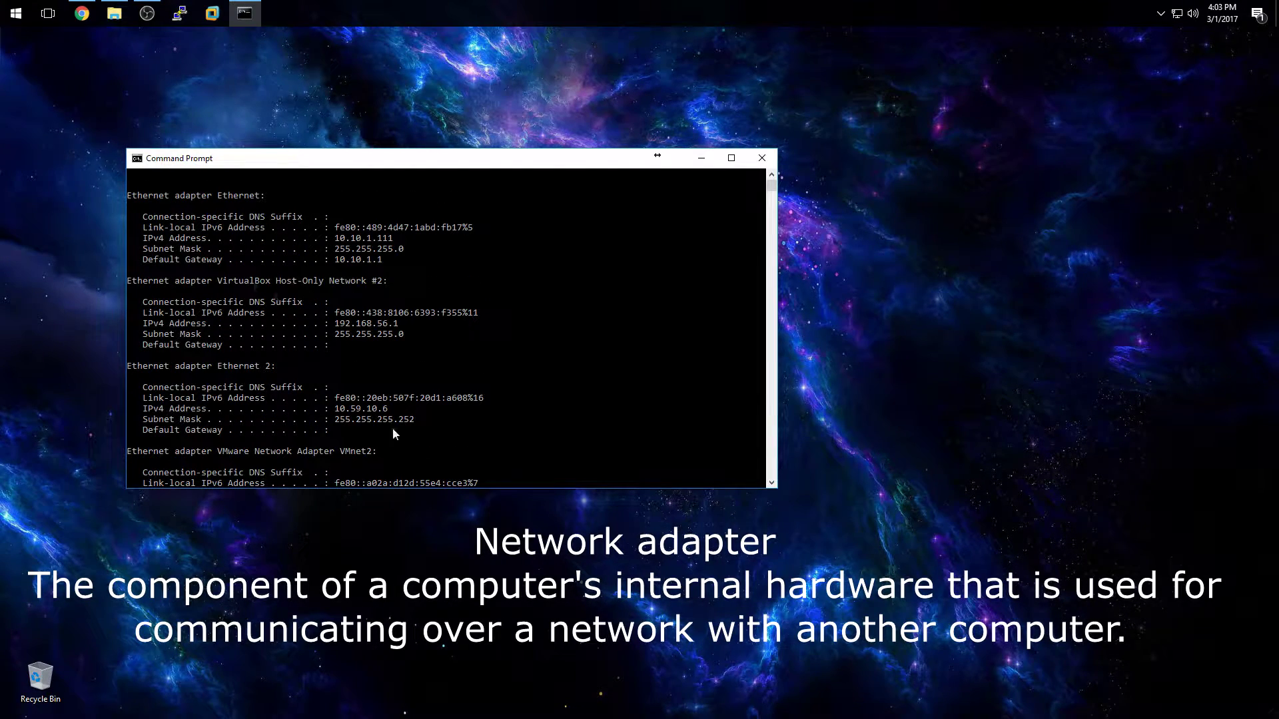
{"action": "scroll", "coordinate": [380, 451], "scroll_direction": "down", "scroll_amount": 2}
{"action": "scroll", "coordinate": [362, 429], "scroll_direction": "up", "scroll_amount": 2}
{"action": "scroll", "coordinate": [370, 321], "scroll_direction": "up", "scroll_amount": 1}
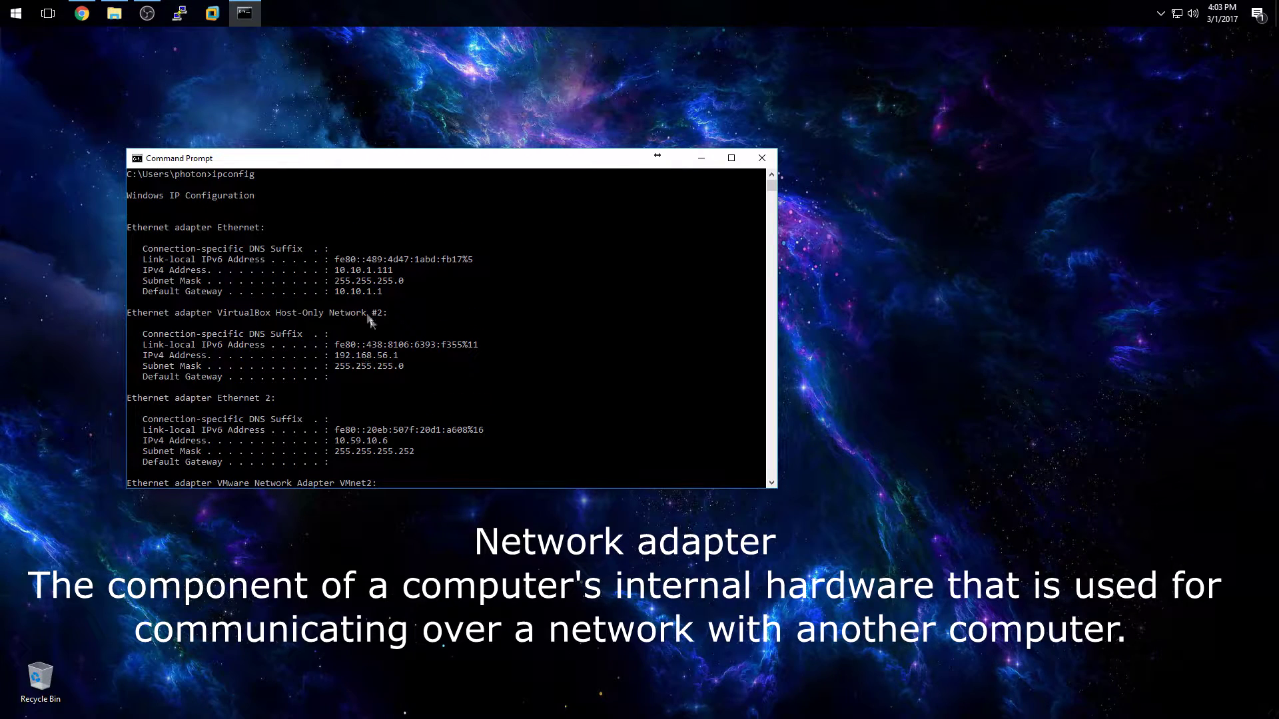
- Highlight the Ethernet adapter's IPv4 address 10.10.1.111
{"action": "left_click_drag", "start_coordinate": [142, 291], "coordinate": [383, 293]}
{"action": "left_click", "coordinate": [146, 281]}
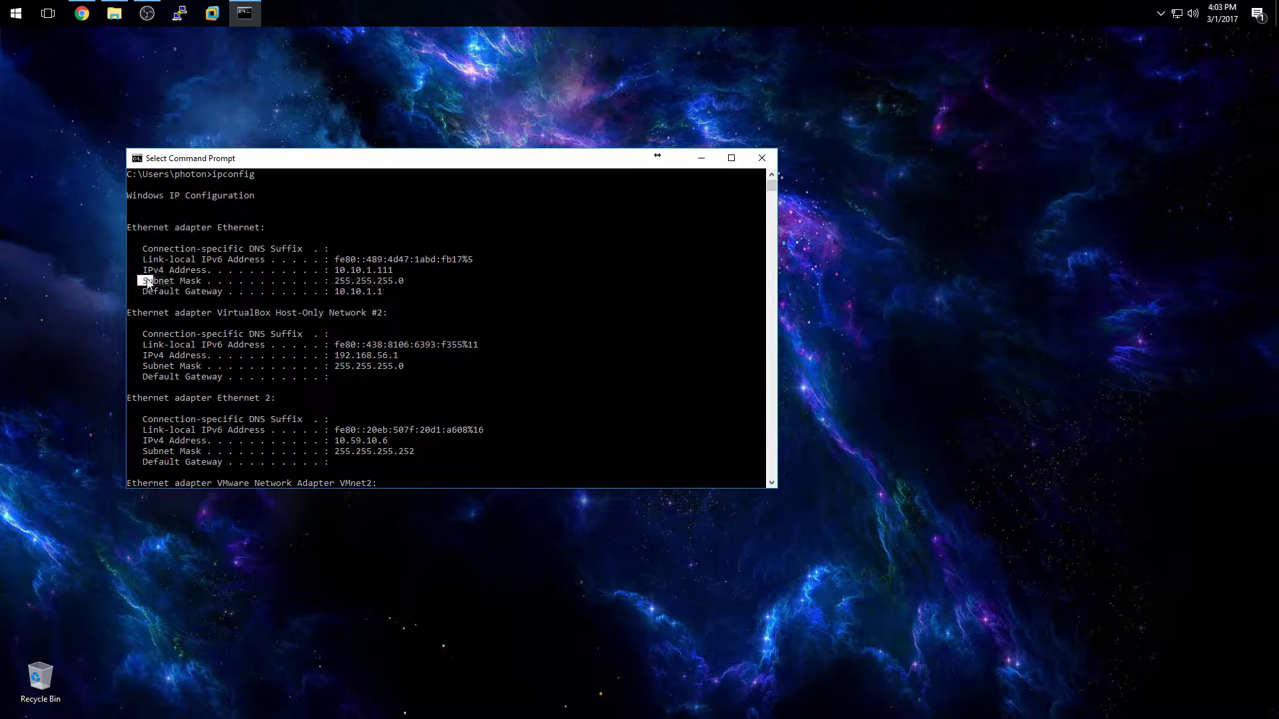
{"action": "left_click_drag", "start_coordinate": [291, 270], "coordinate": [393, 280]}
{"action": "left_click", "coordinate": [144, 270]}
{"action": "left_click_drag", "start_coordinate": [145, 272], "coordinate": [392, 272]}
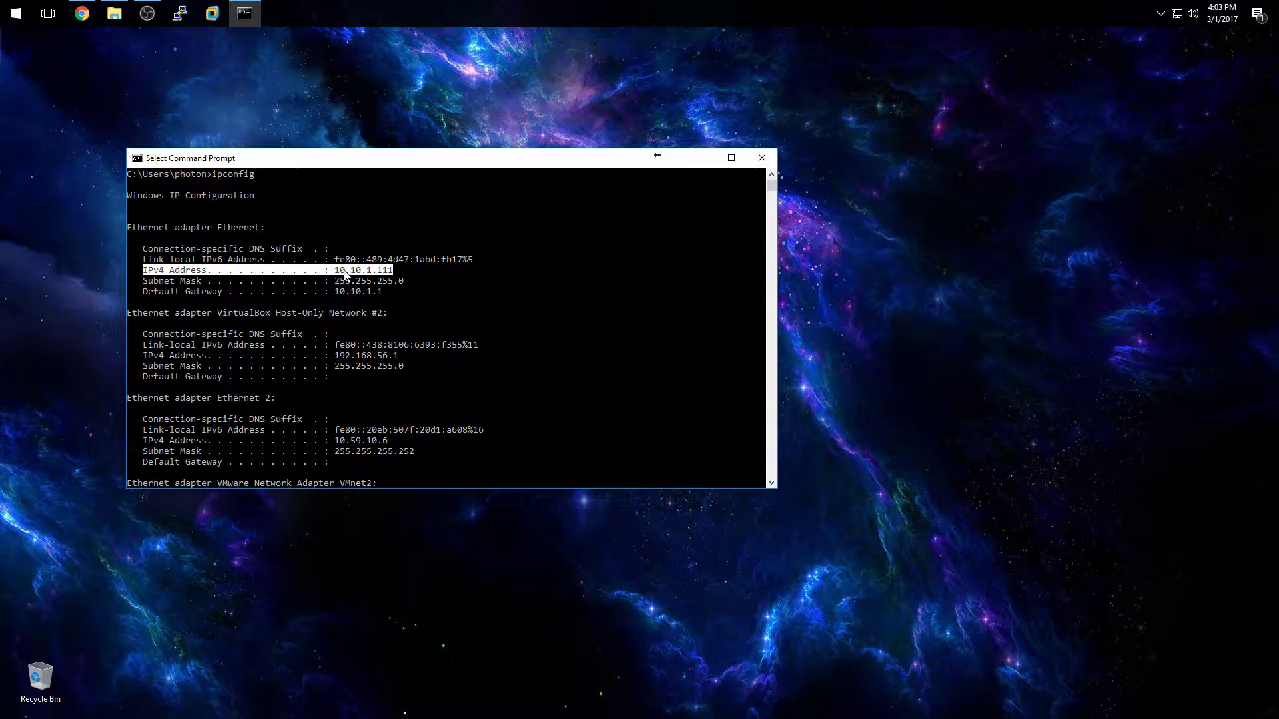
{"action": "left_click", "coordinate": [406, 272]}
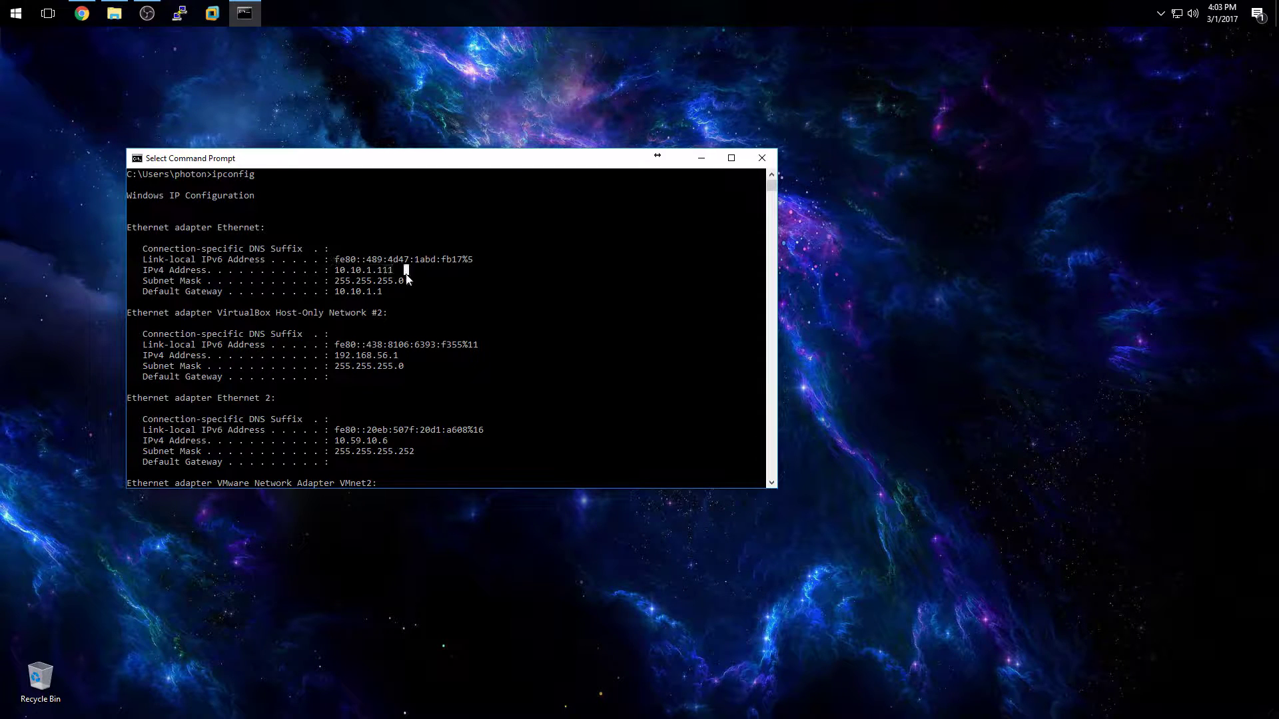
{"action": "left_click_drag", "start_coordinate": [391, 273], "coordinate": [339, 273]}
- Highlight the Ethernet, Bluetooth, VMware and VirtualBox adapter names, then snap Command Prompt left
{"action": "left_click_drag", "start_coordinate": [220, 231], "coordinate": [265, 230]}
{"action": "scroll", "coordinate": [286, 351], "scroll_direction": "down", "scroll_amount": 1}
{"action": "scroll", "coordinate": [285, 358], "scroll_direction": "down", "scroll_amount": 3}
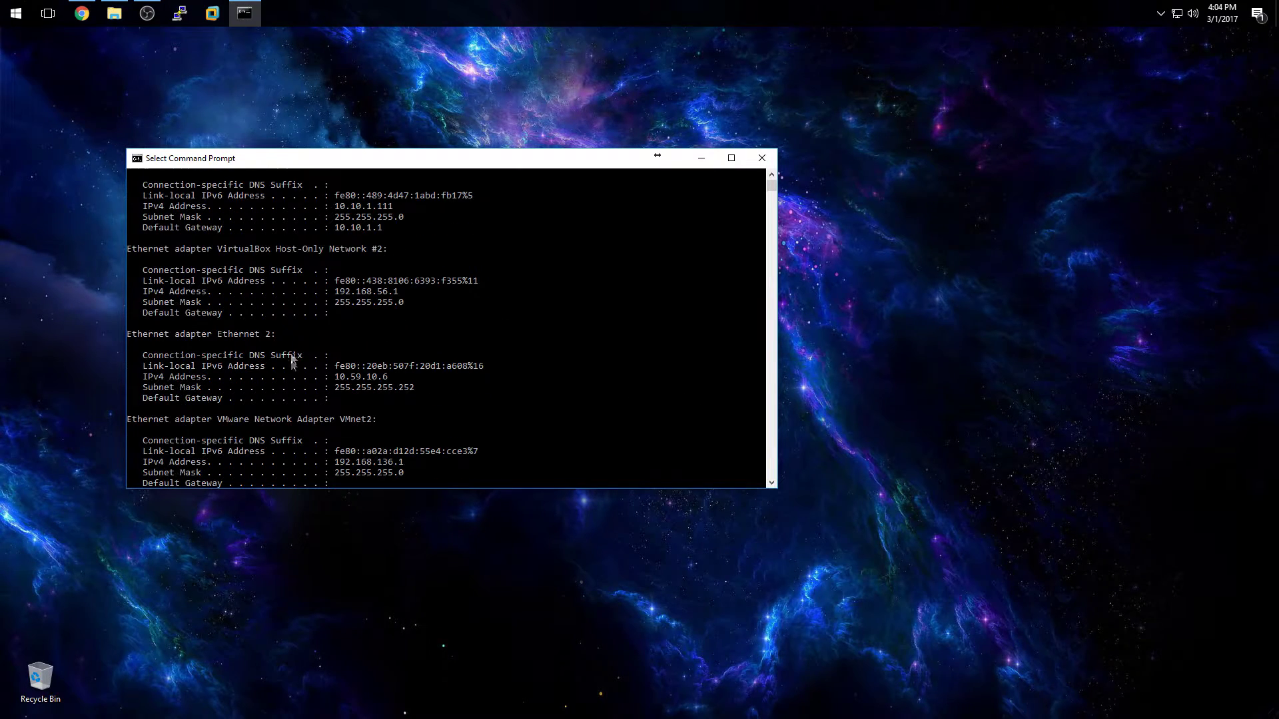
{"action": "scroll", "coordinate": [279, 363], "scroll_direction": "down", "scroll_amount": 2}
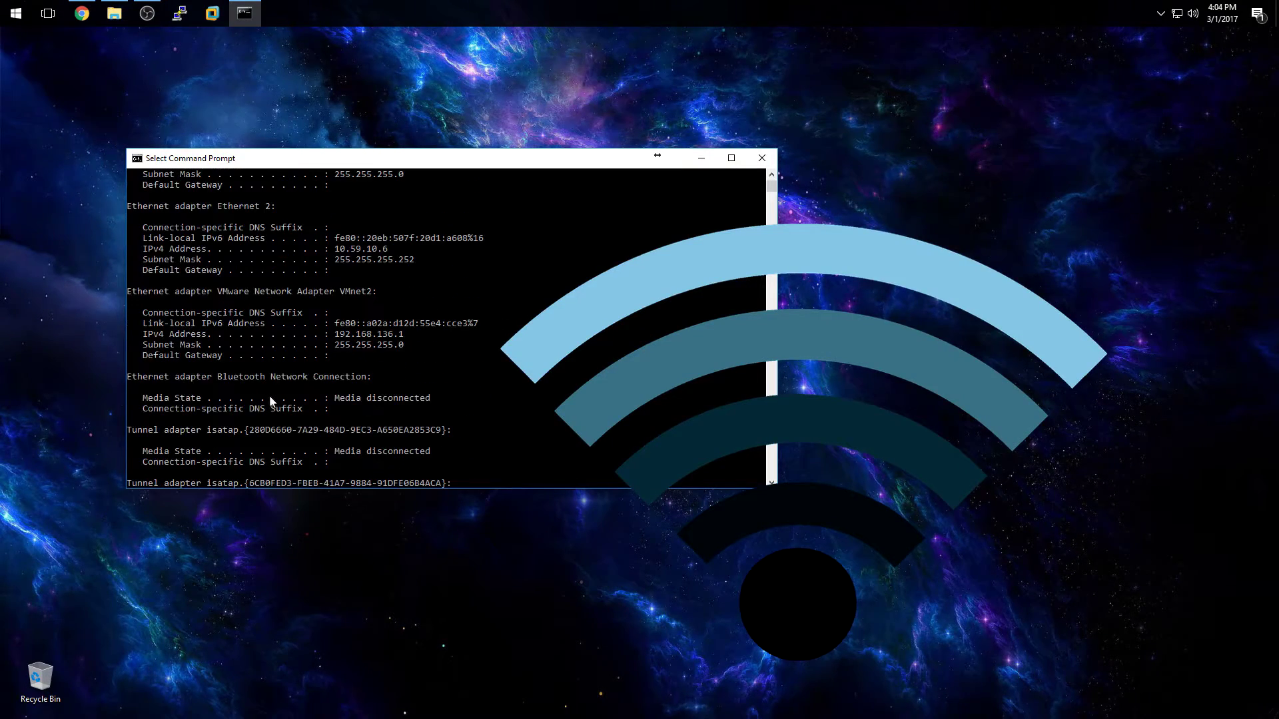
{"action": "scroll", "coordinate": [223, 367], "scroll_direction": "down", "scroll_amount": 1}
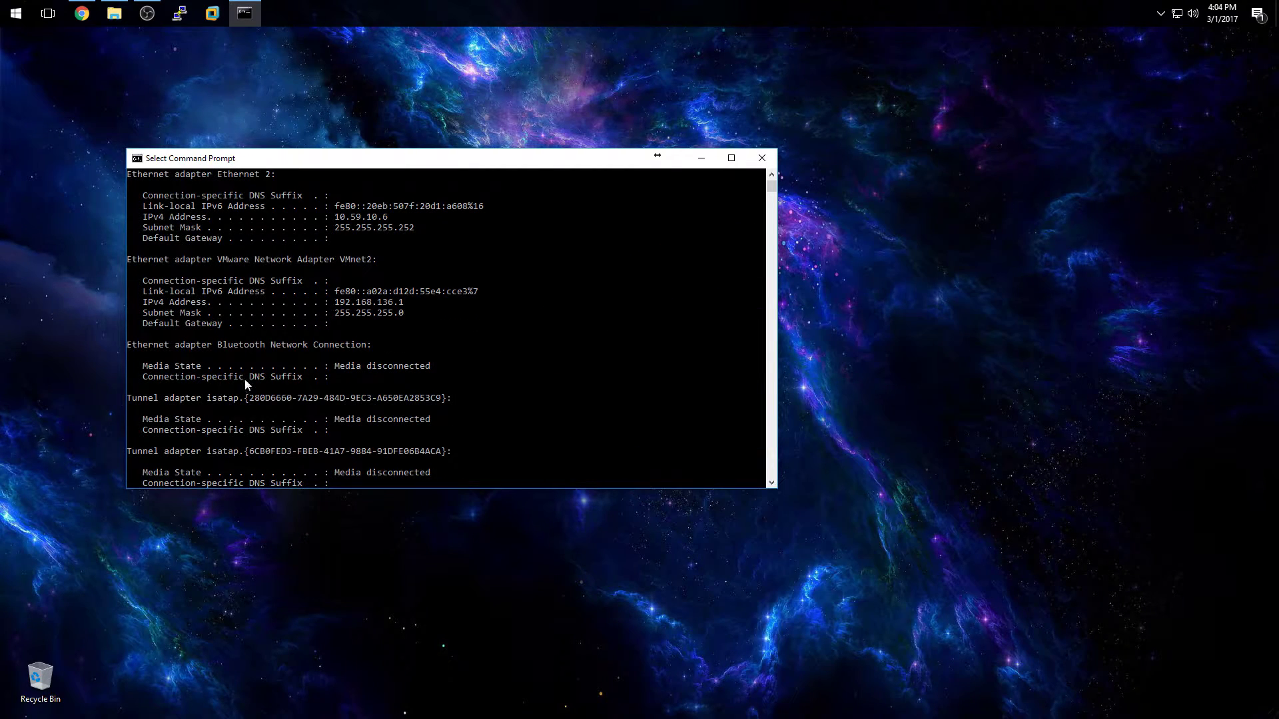
{"action": "left_click_drag", "start_coordinate": [217, 345], "coordinate": [259, 347]}
{"action": "scroll", "coordinate": [273, 305], "scroll_direction": "up", "scroll_amount": 2}
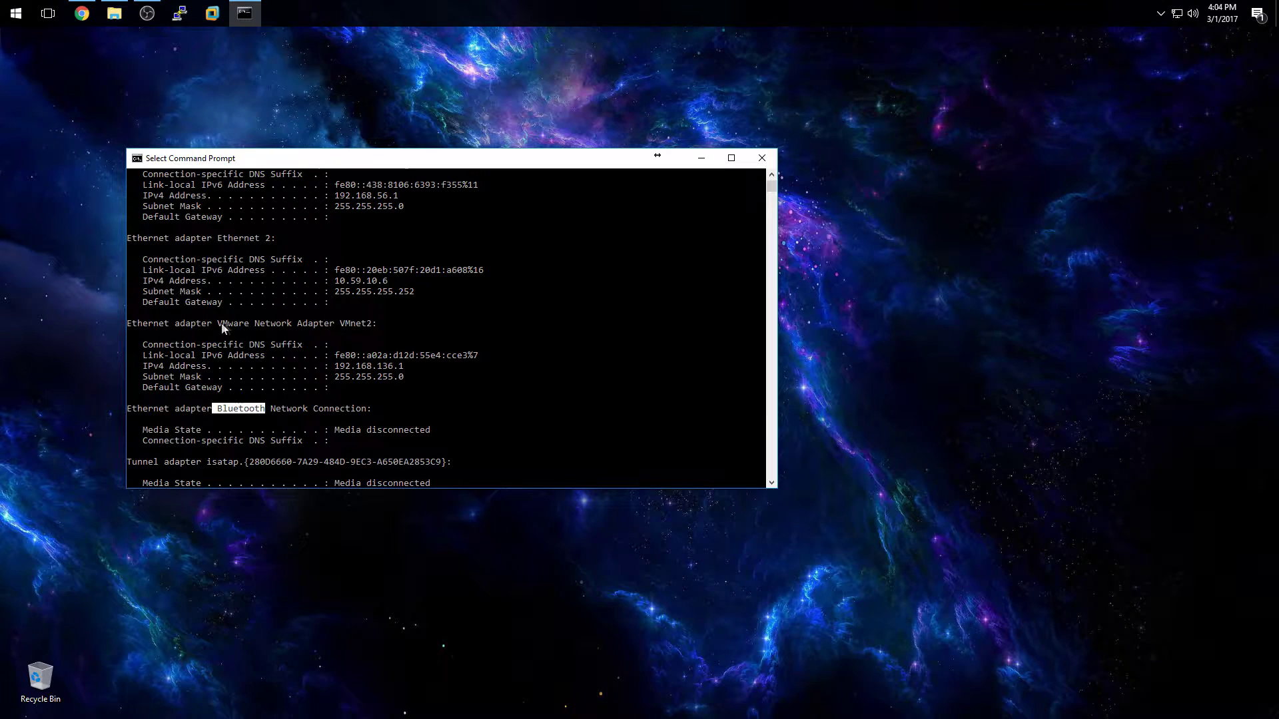
{"action": "left_click_drag", "start_coordinate": [219, 323], "coordinate": [251, 325]}
{"action": "scroll", "coordinate": [273, 300], "scroll_direction": "up", "scroll_amount": 3}
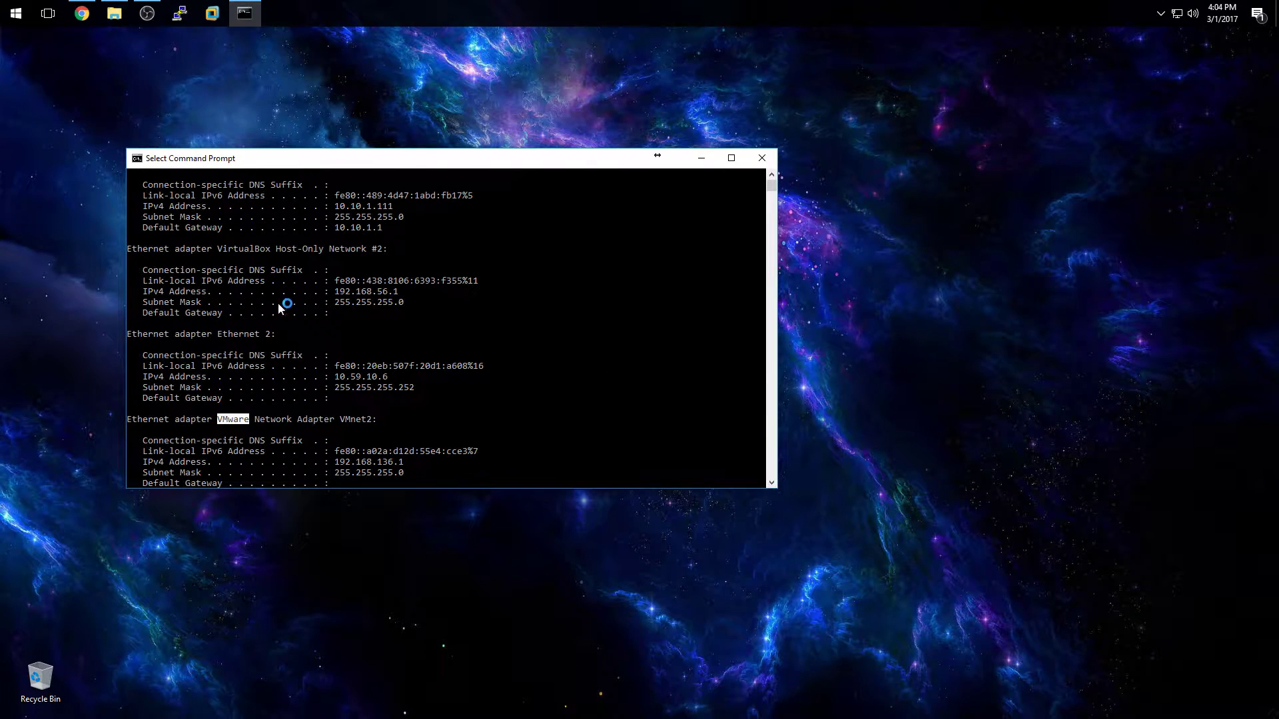
{"action": "left_click_drag", "start_coordinate": [218, 249], "coordinate": [262, 250]}
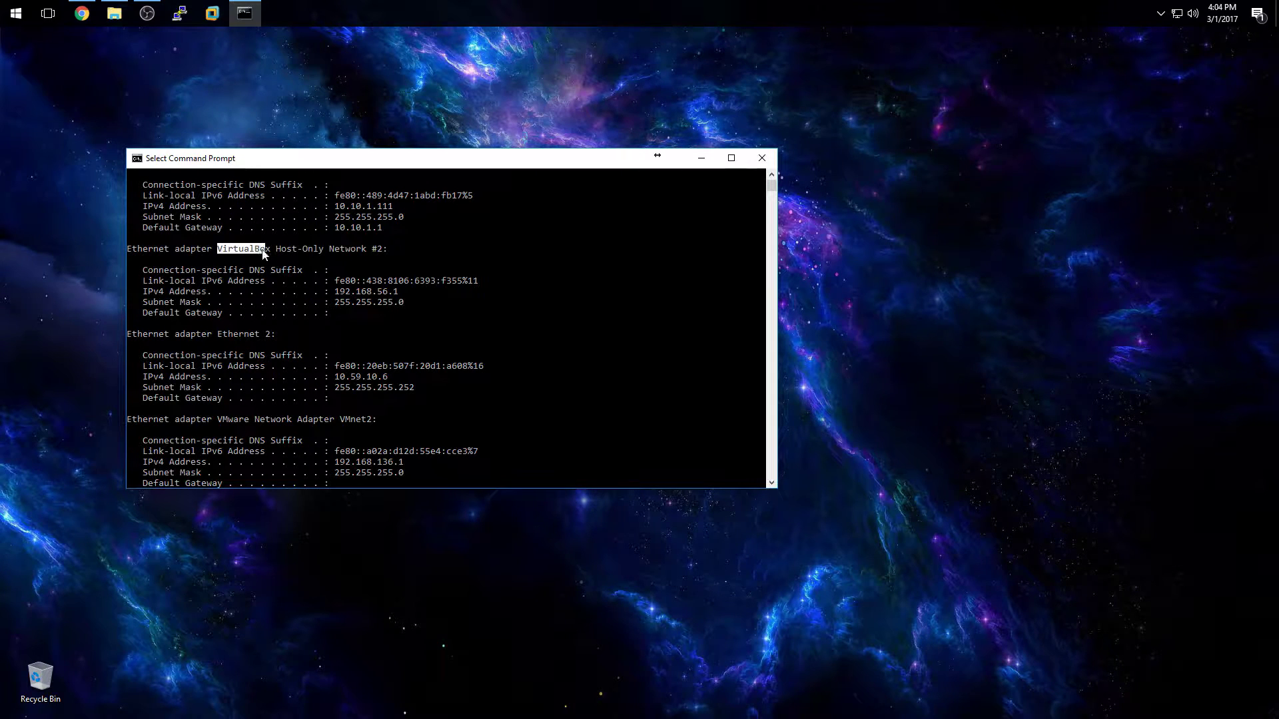
{"action": "scroll", "coordinate": [359, 275], "scroll_direction": "up", "scroll_amount": 3}
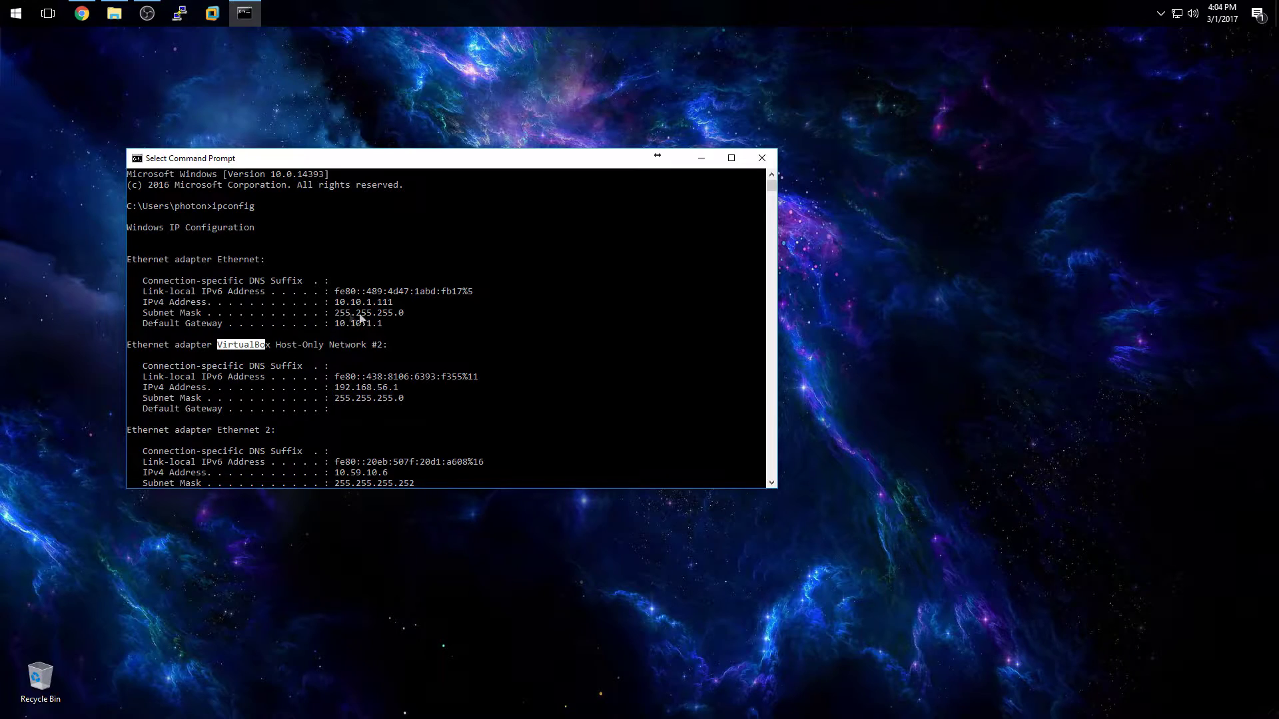
{"action": "key", "text": "super+Left"}
- Open the Network and Sharing Center from the taskbar network icon's shortcut menu
{"action": "left_click", "coordinate": [658, 283]}
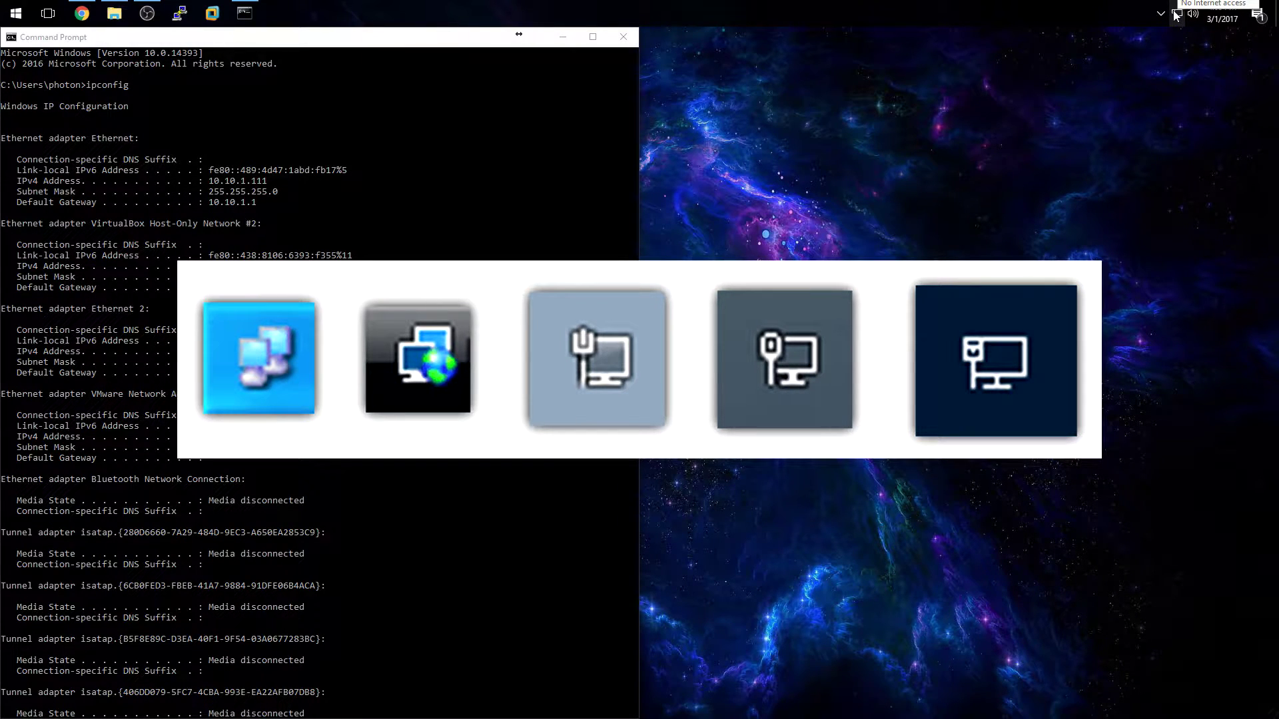
{"action": "left_click", "coordinate": [1175, 14]}
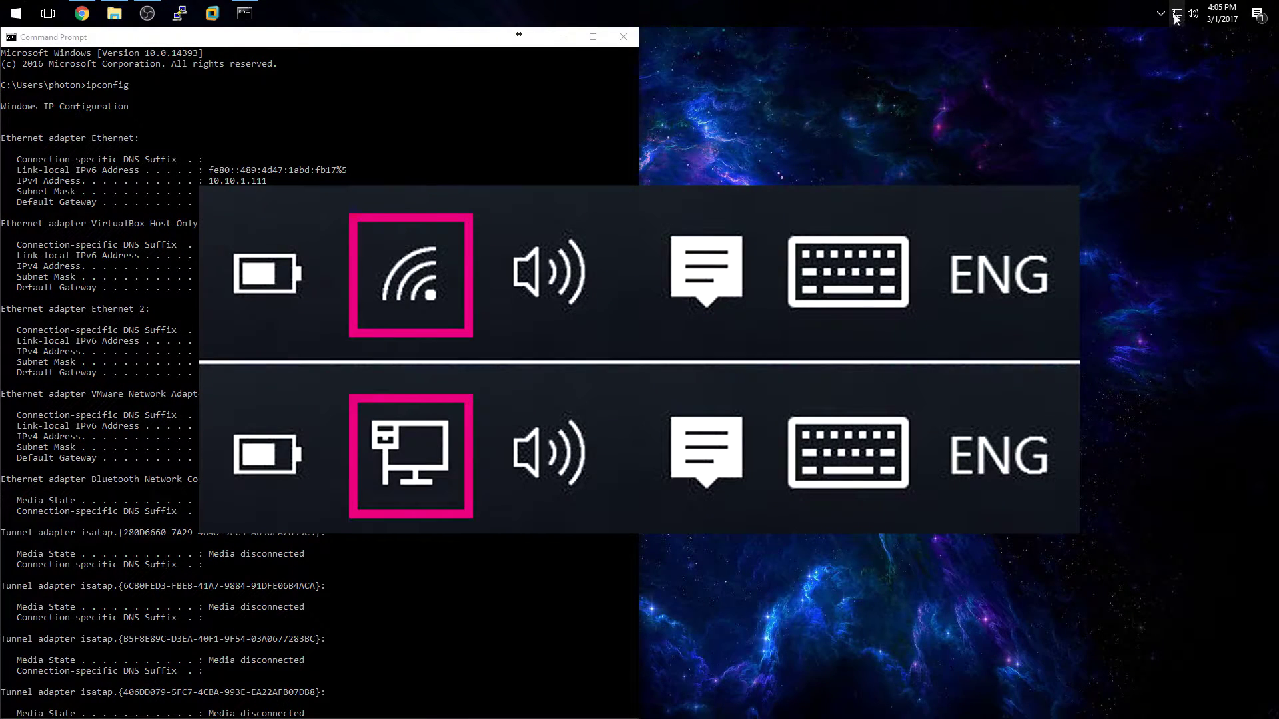
{"action": "right_click", "coordinate": [1176, 15]}
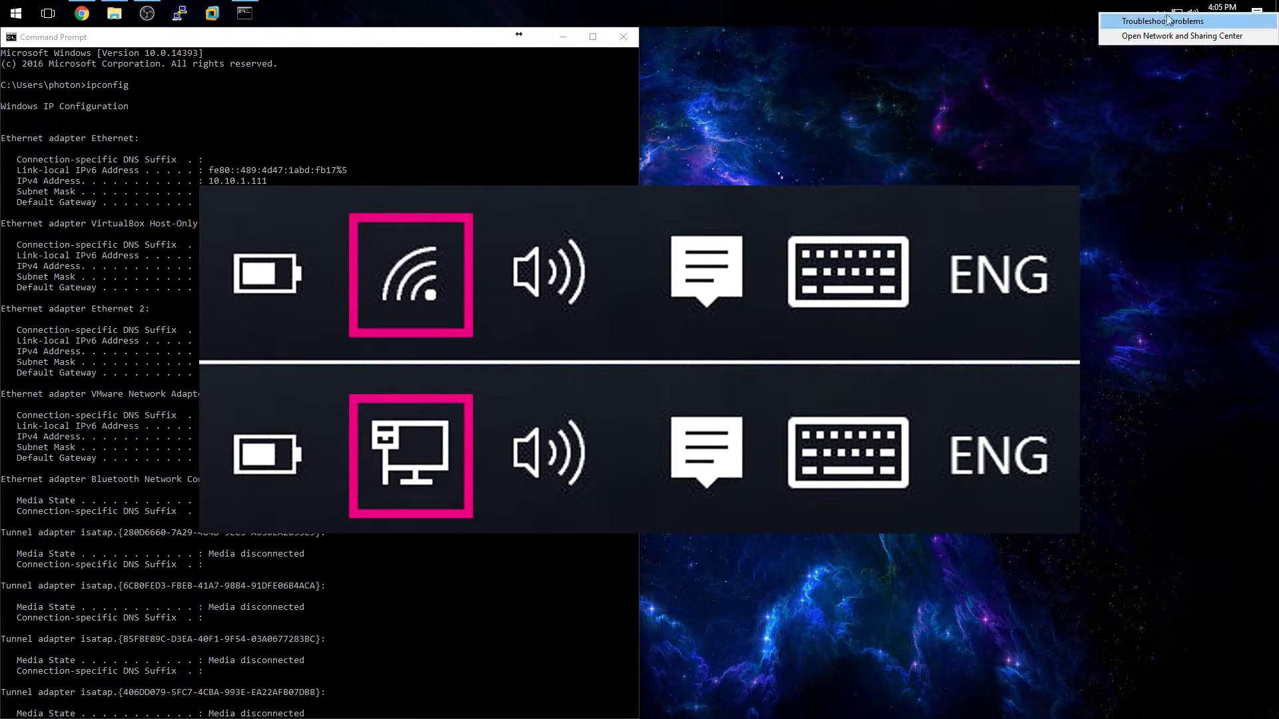
{"action": "left_click", "coordinate": [1161, 37]}
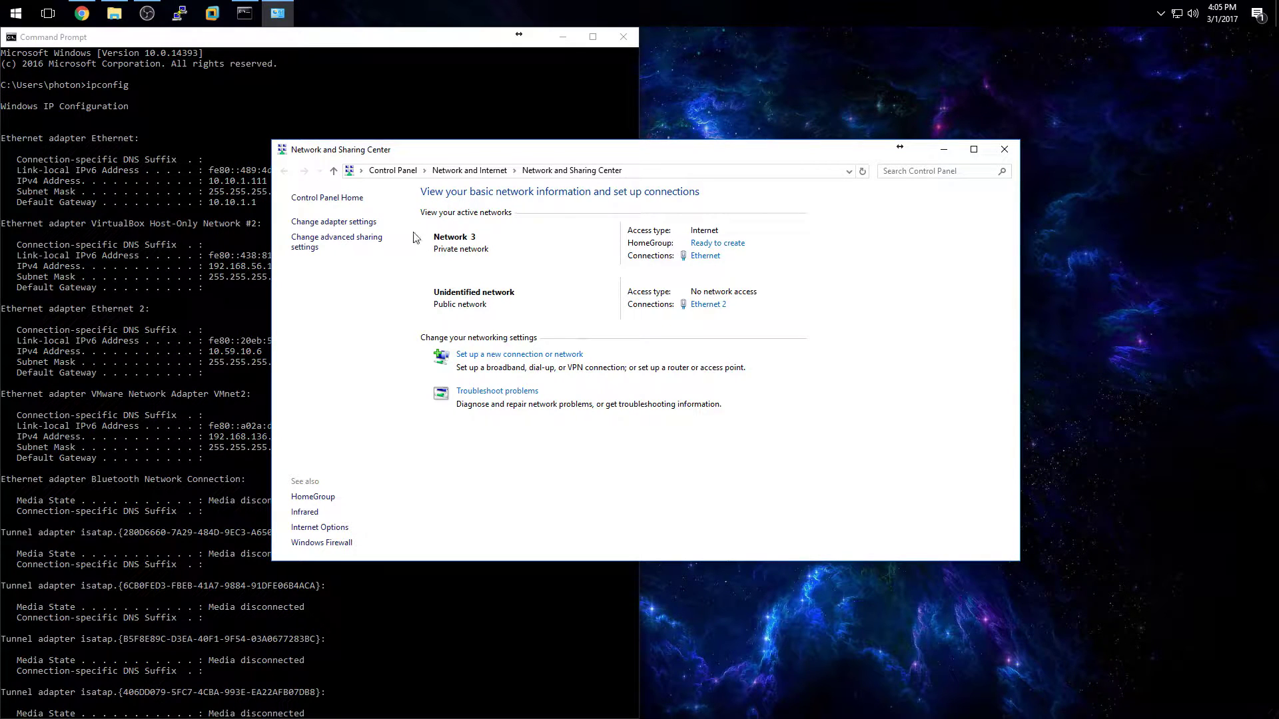
- Go to Change adapter settings to list the network adapters
{"action": "left_click", "coordinate": [331, 223]}
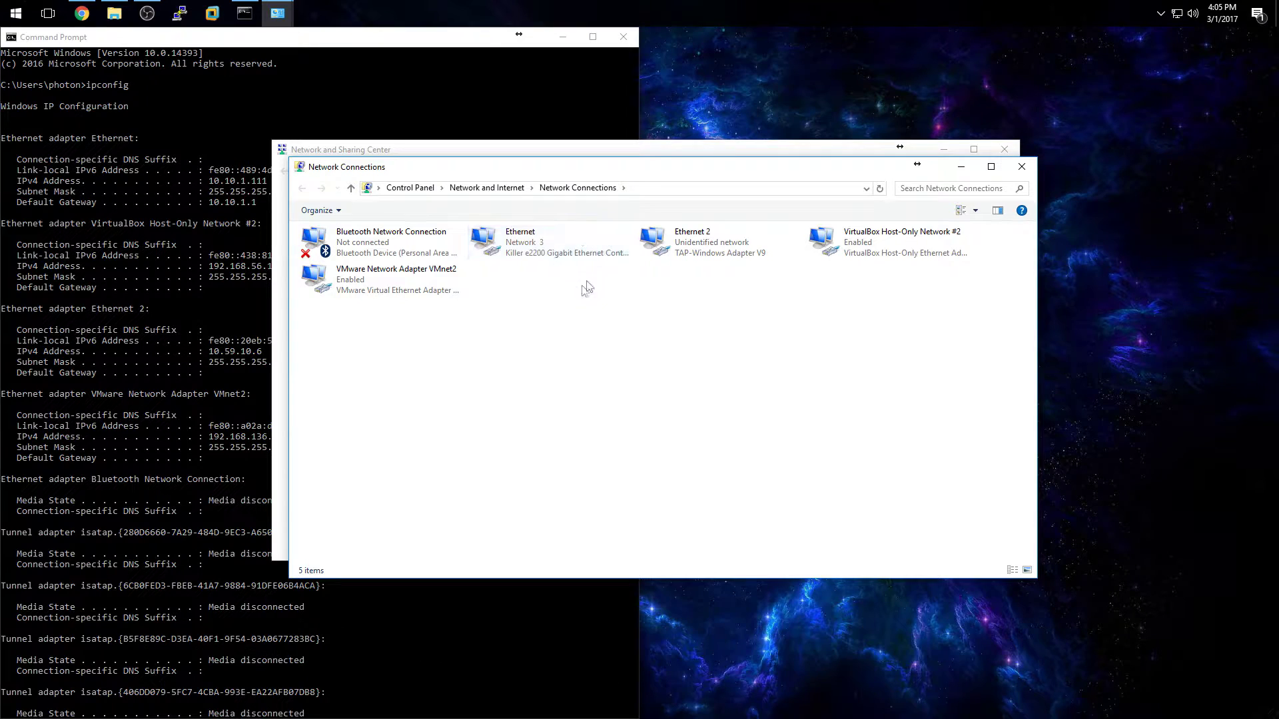
- Open the Status window of the Ethernet adapter
{"action": "right_click", "coordinate": [517, 239]}
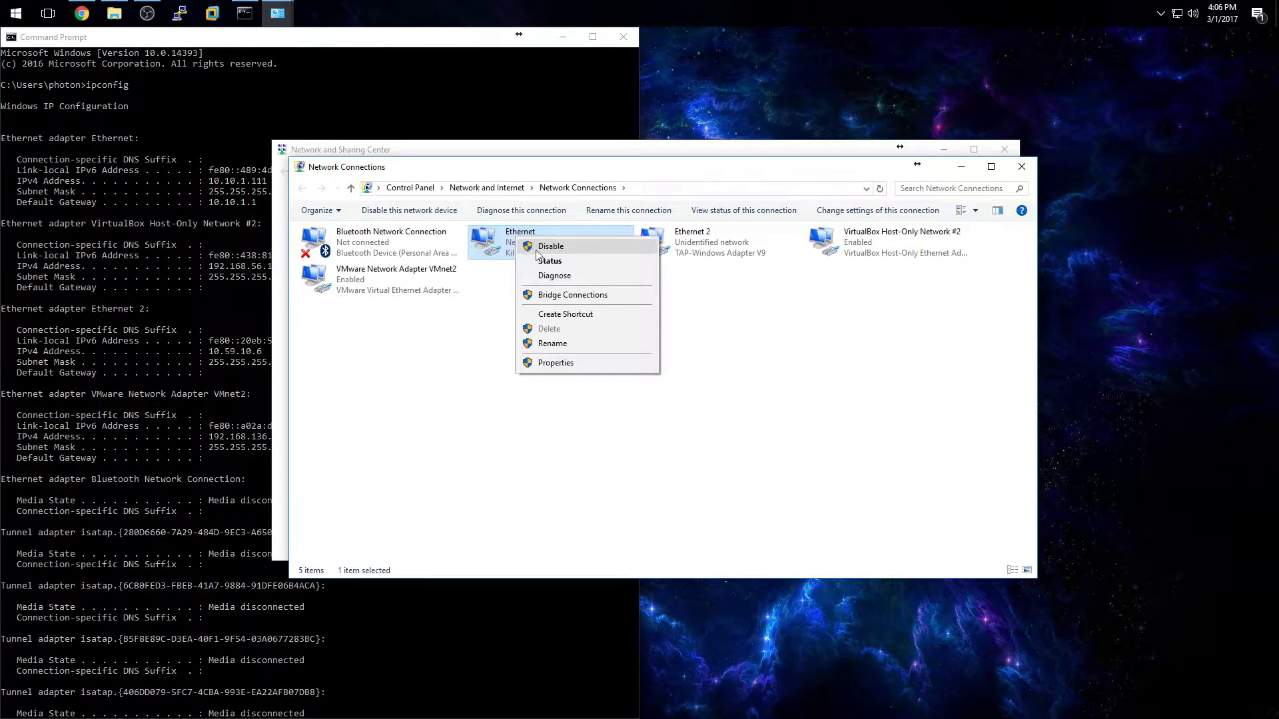
{"action": "left_click", "coordinate": [562, 260]}
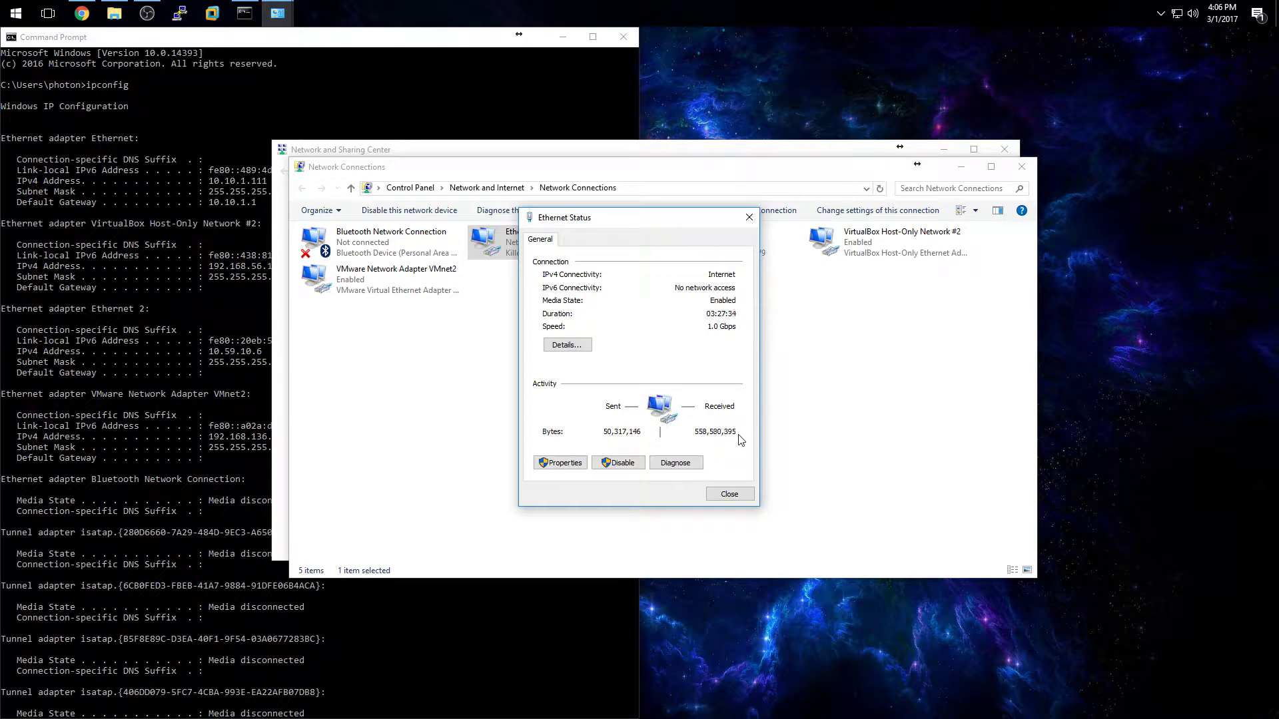
- Show the Ethernet connection details (IPv4 10.10.1.111) and move that dialog left beside Ethernet Status
{"action": "left_click", "coordinate": [577, 349]}
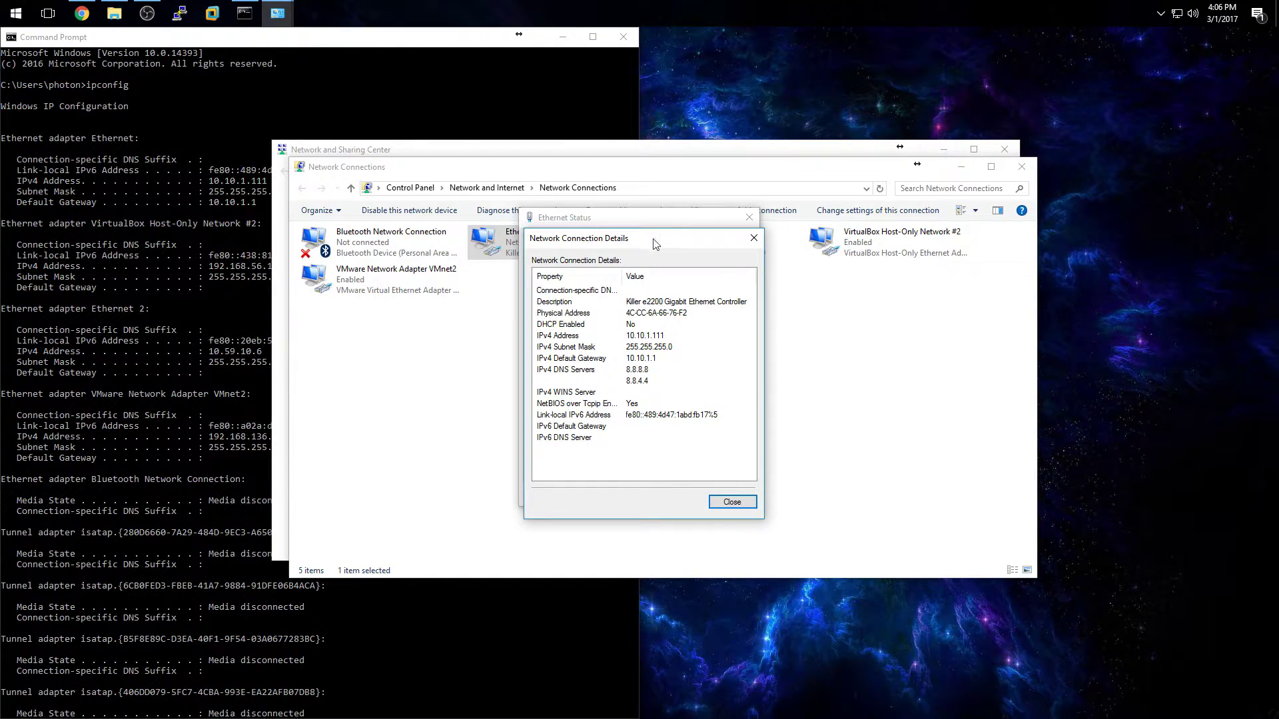
{"action": "left_click_drag", "start_coordinate": [656, 244], "coordinate": [468, 251]}
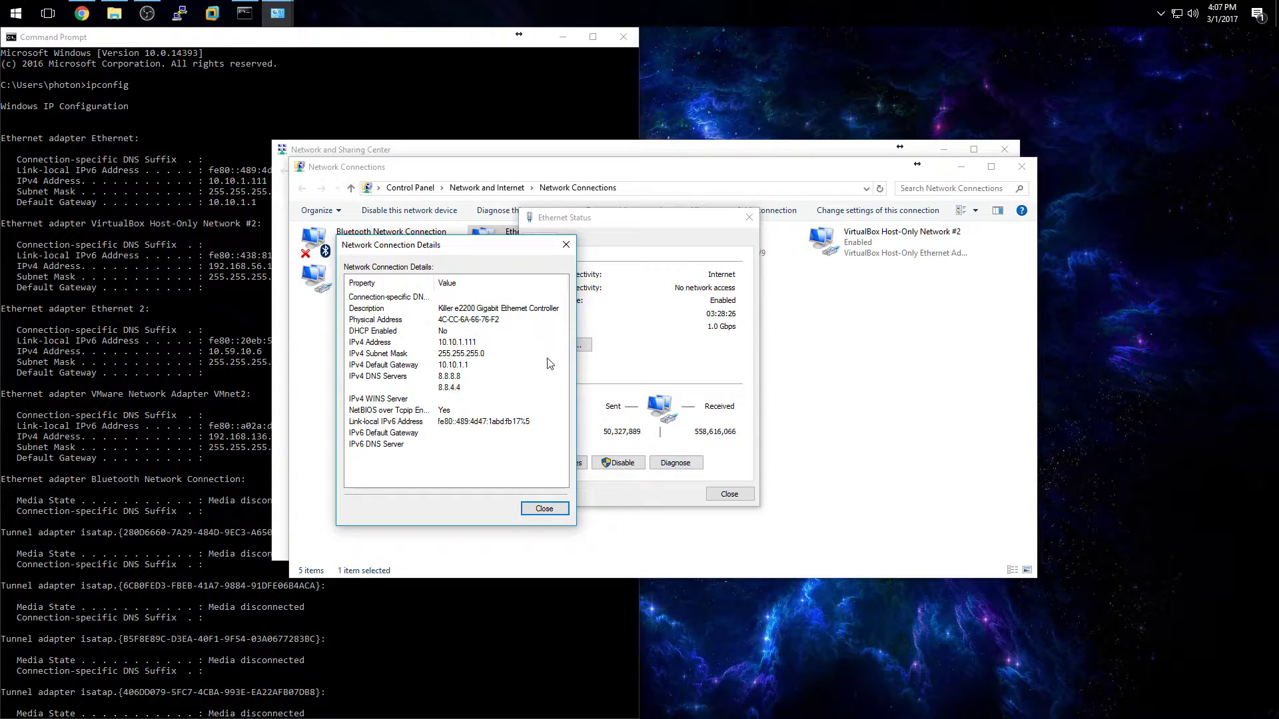
{"action": "left_click_drag", "start_coordinate": [433, 245], "coordinate": [375, 239]}
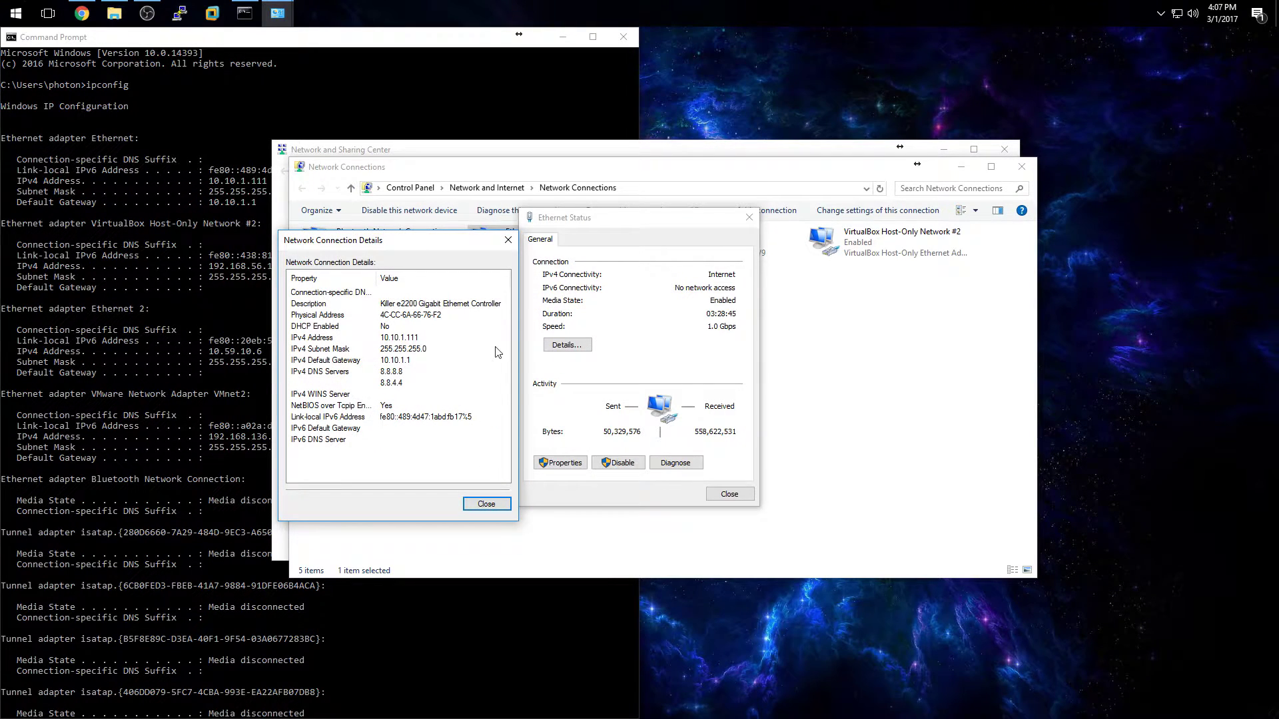